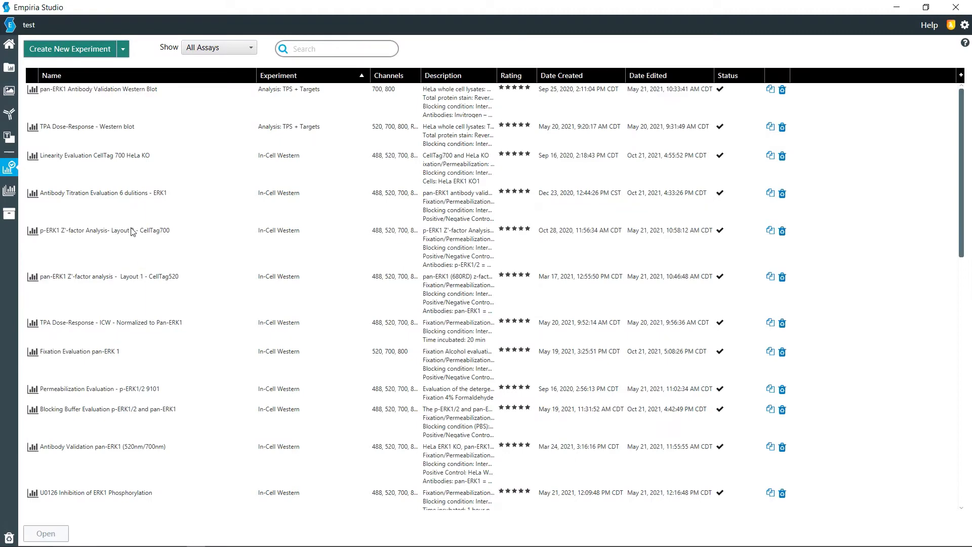
# Open the Fixation Evaluation pan-ERK 1 experiment and review its description and image information
pyautogui.click(98, 366)
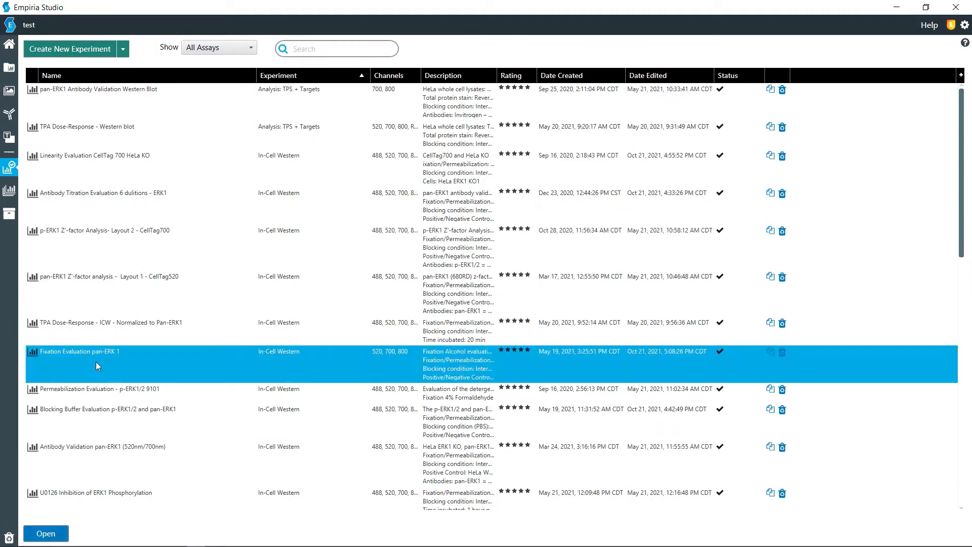
pyautogui.click(49, 530)
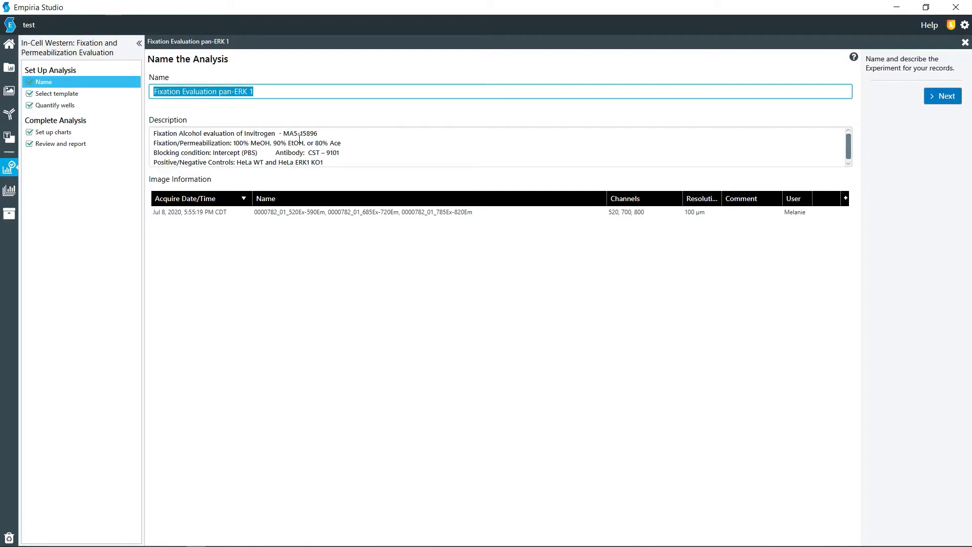
pyautogui.moveTo(332, 163); pyautogui.dragTo(152, 131)
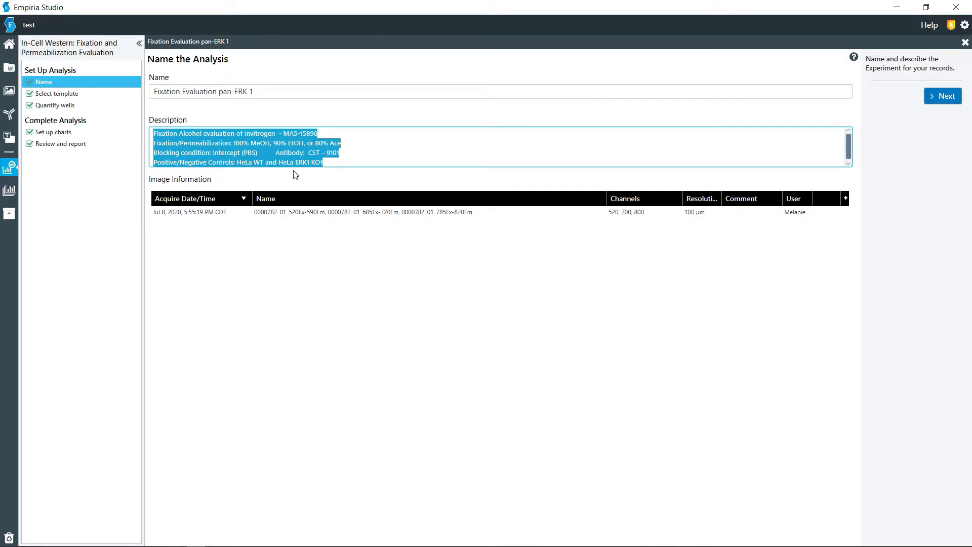
pyautogui.click(271, 215)
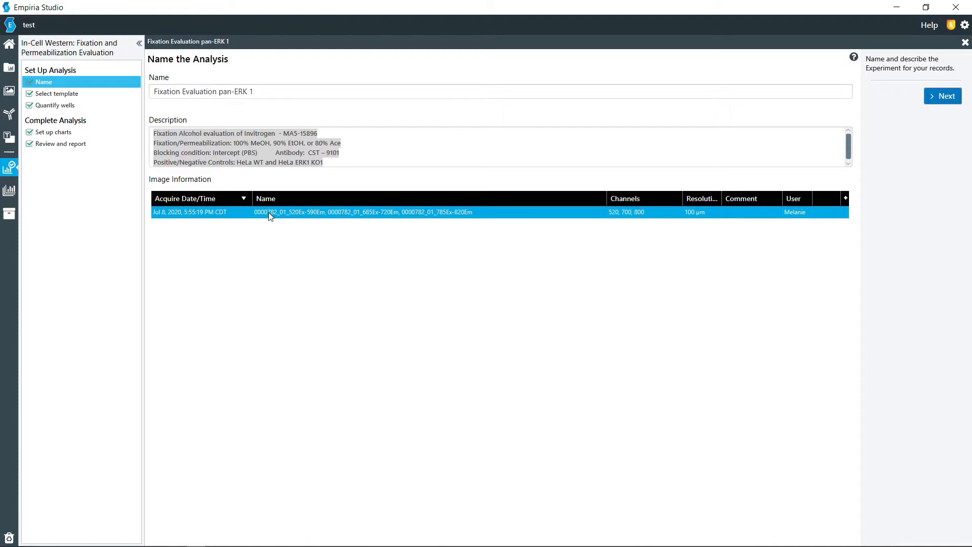
# Examine the selected plate template, including its well layout, well type definitions and the well assignments for Conditions 1 to 3
pyautogui.click(70, 94)
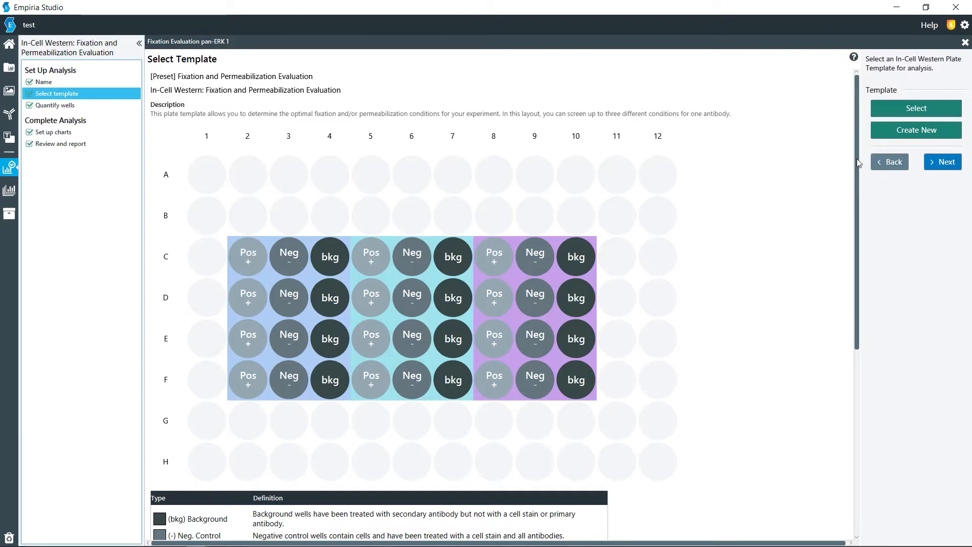
pyautogui.moveTo(856, 160); pyautogui.dragTo(855, 191)
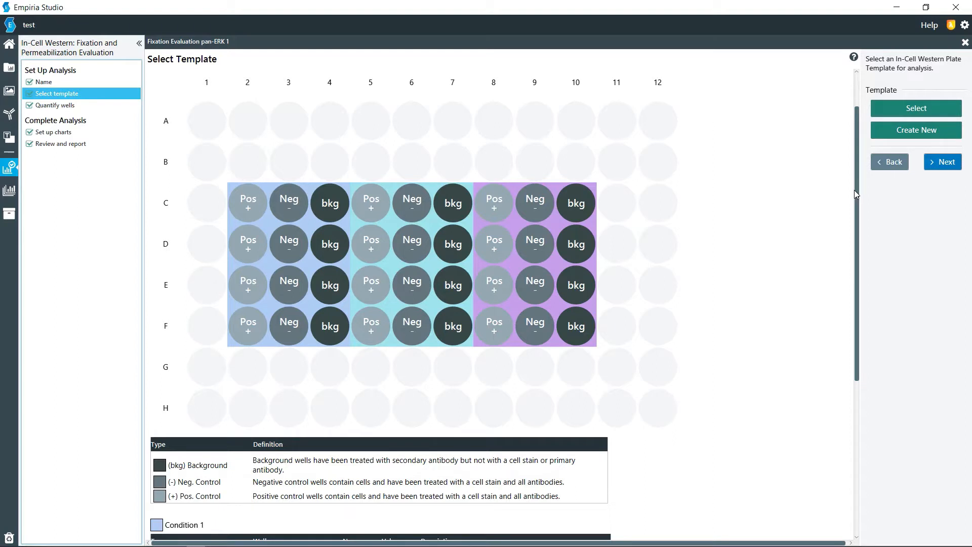
pyautogui.moveTo(854, 190); pyautogui.dragTo(865, 371)
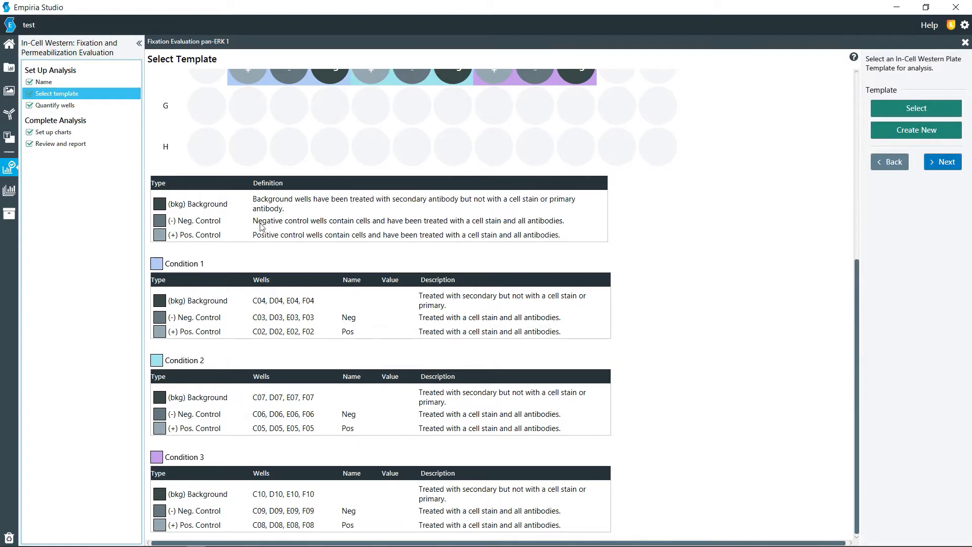
pyautogui.scroll(3, 295, 157)
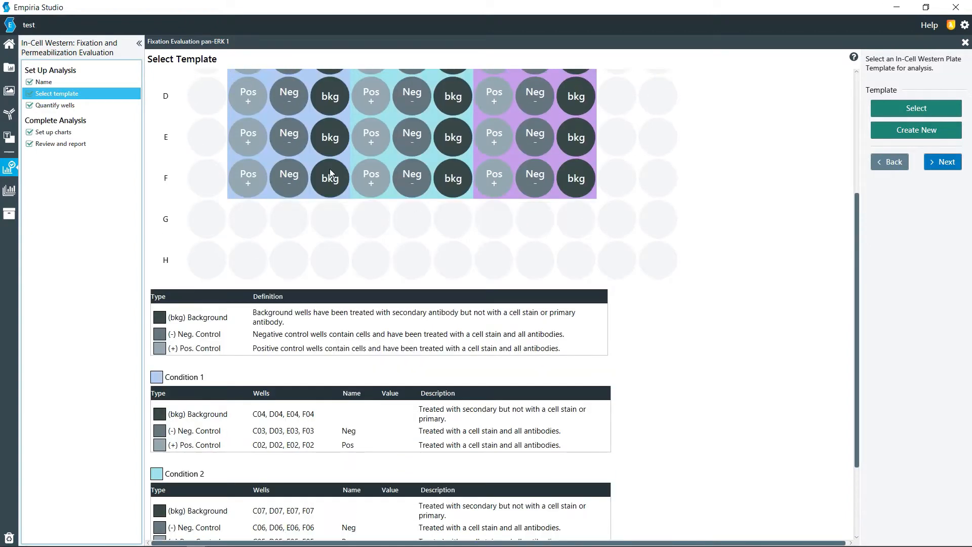
pyautogui.scroll(-1, 320, 331)
pyautogui.scroll(-2, 320, 331)
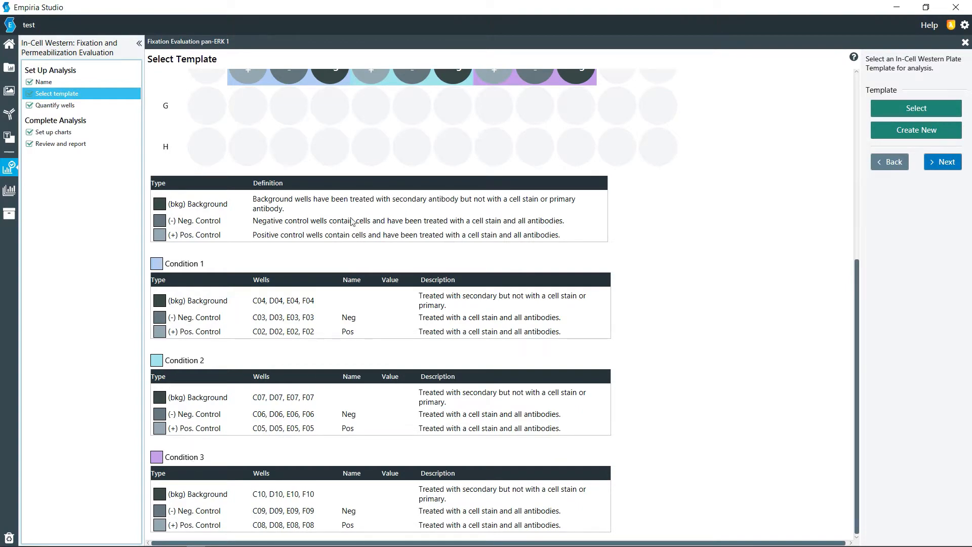
pyautogui.scroll(6, 339, 218)
pyautogui.scroll(2, 339, 218)
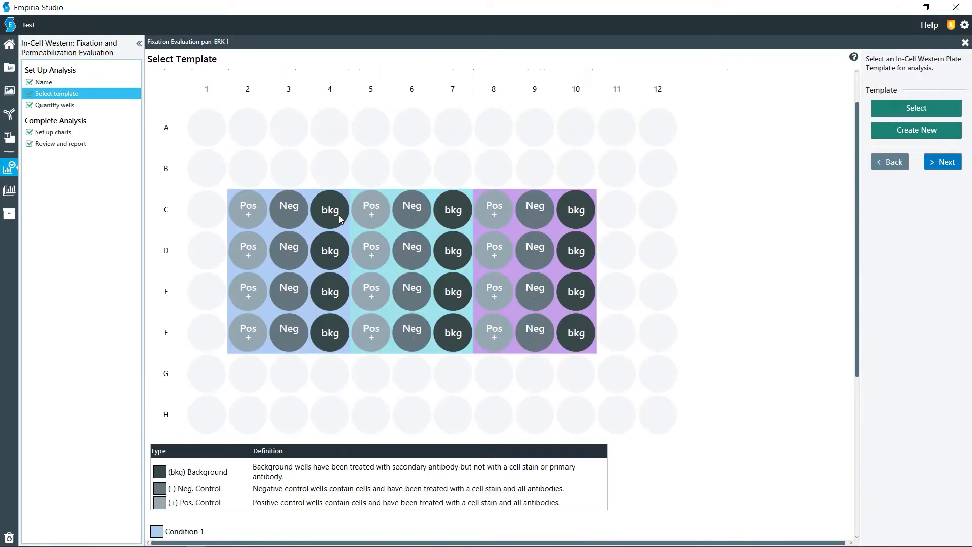
# Proceed to well quantification and turn off the 520 channel in the plate image's display settings
pyautogui.click(943, 163)
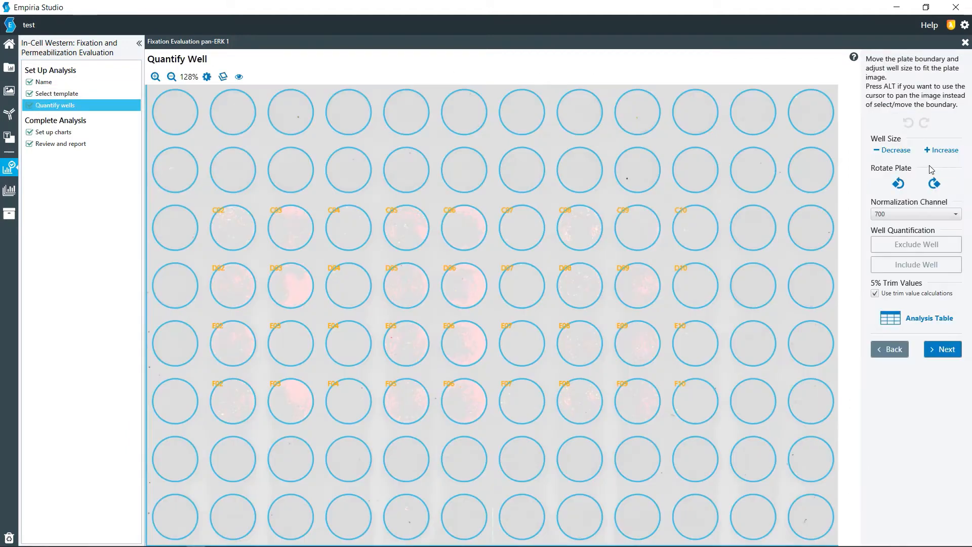
pyautogui.click(206, 77)
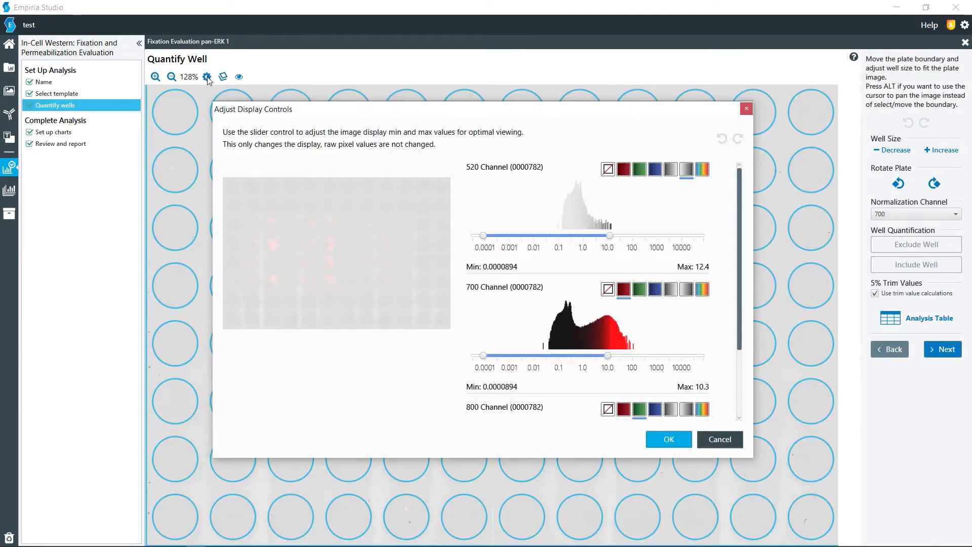
pyautogui.click(608, 170)
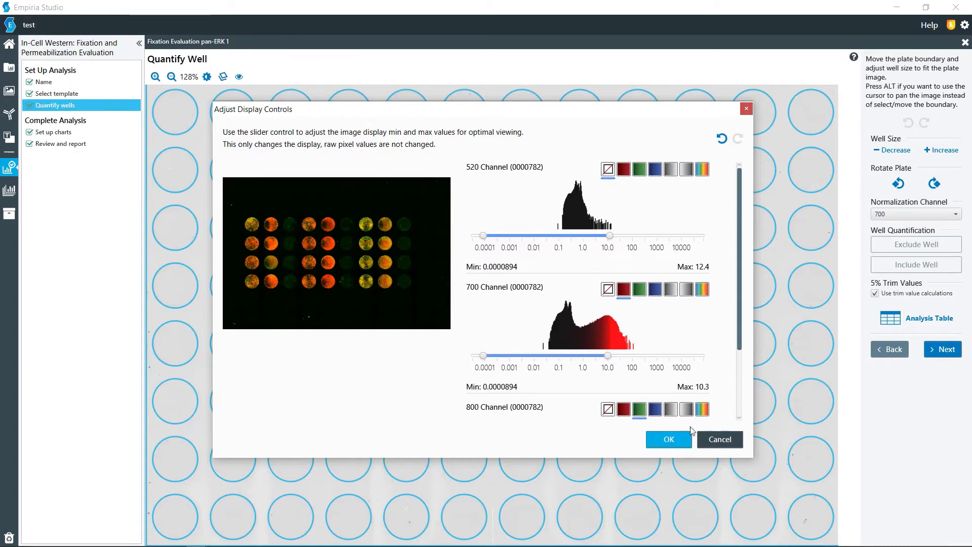
pyautogui.click(675, 437)
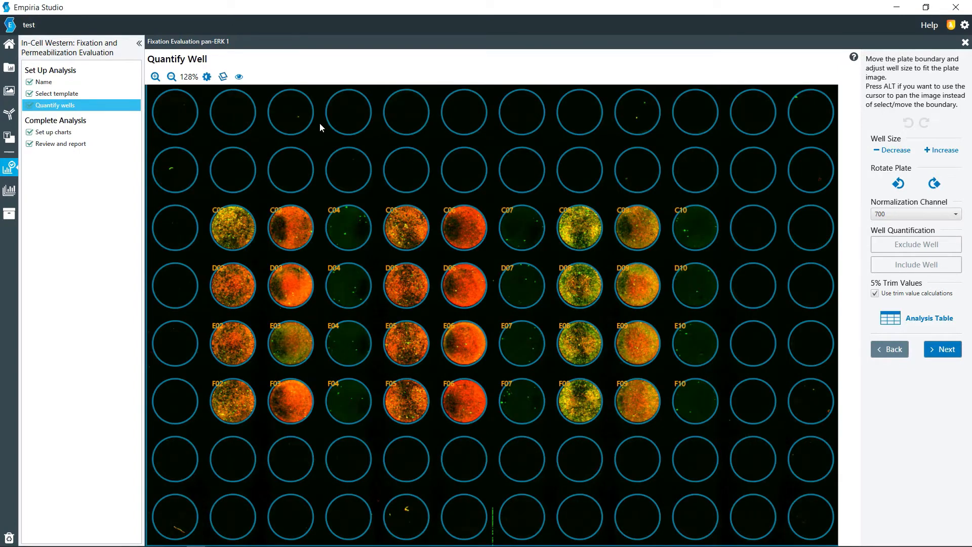
# Nudge the plate boundary over the wells and save the quantification with 700 as the normalization channel
pyautogui.moveTo(319, 145)
pyautogui.mouseDown()
pyautogui.moveTo(343, 143)
pyautogui.moveTo(324, 134)
pyautogui.moveTo(319, 145)
pyautogui.mouseUp()
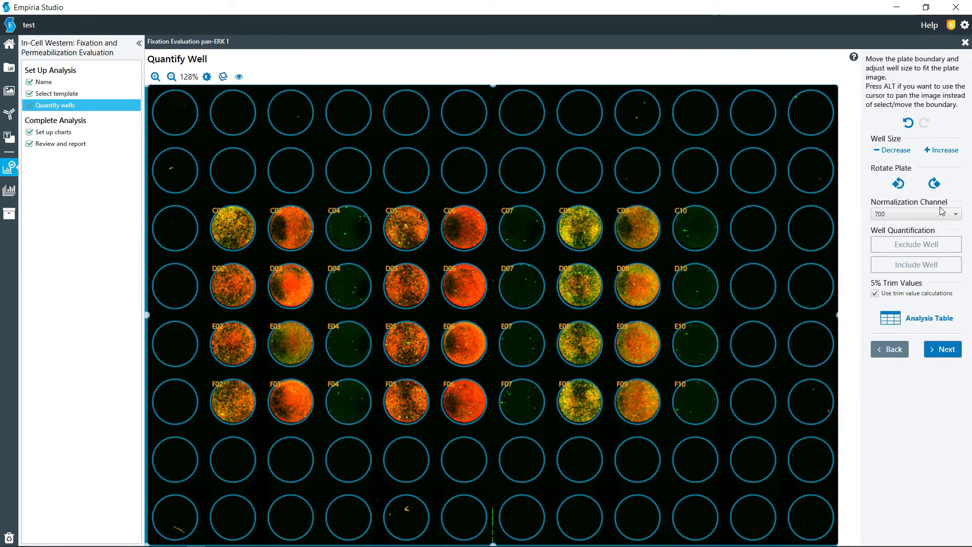
pyautogui.click(918, 218)
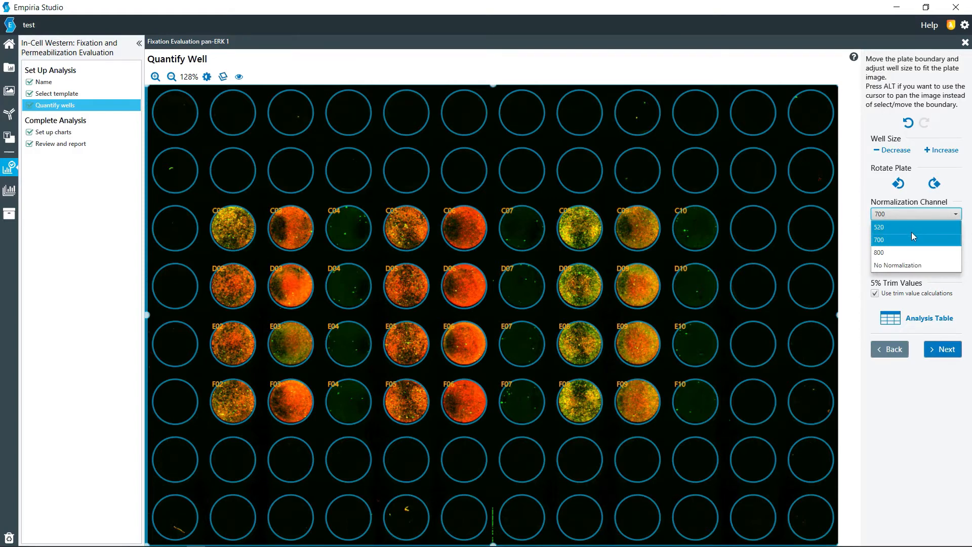
pyautogui.click(904, 243)
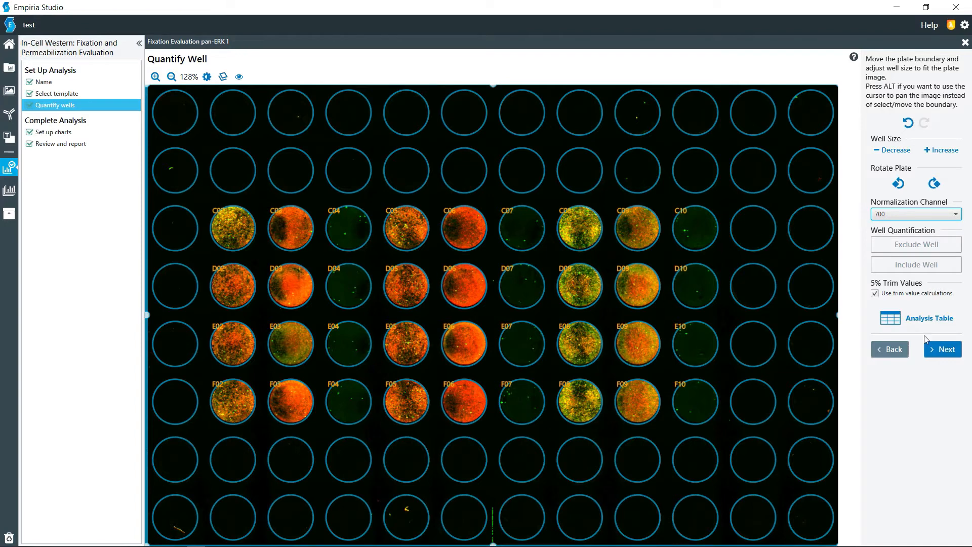
pyautogui.click(945, 349)
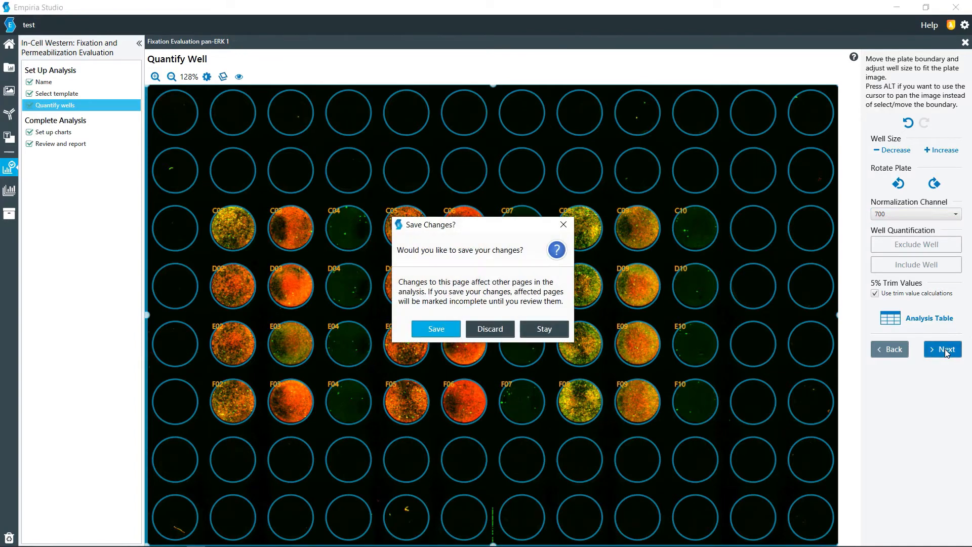
pyautogui.click(438, 329)
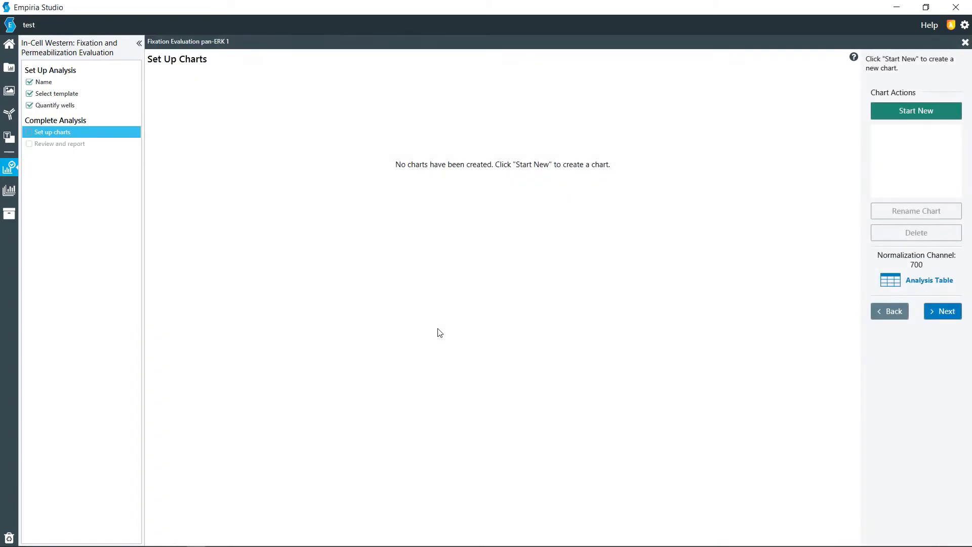
# Create a new Fold Change chart named "Fold Change" for channel 800
pyautogui.click(904, 118)
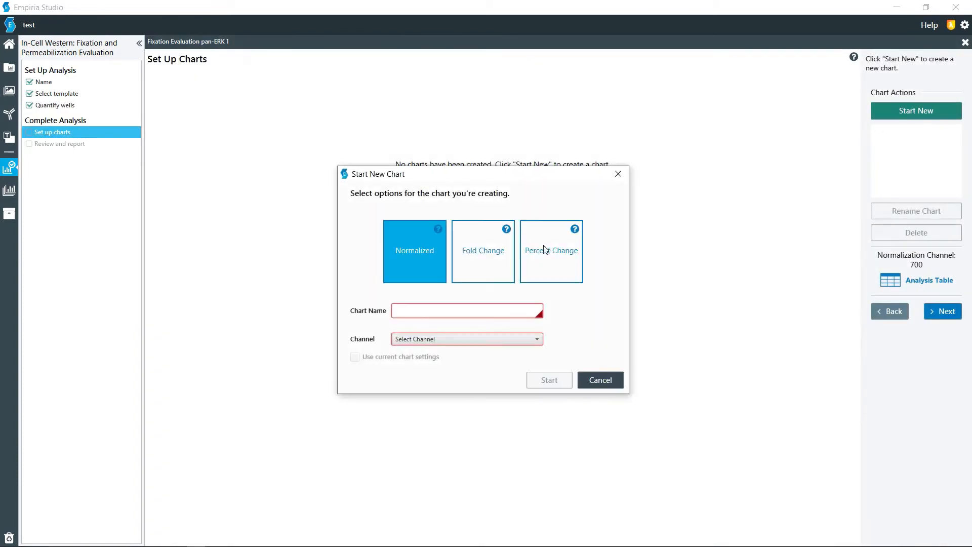
pyautogui.click(496, 246)
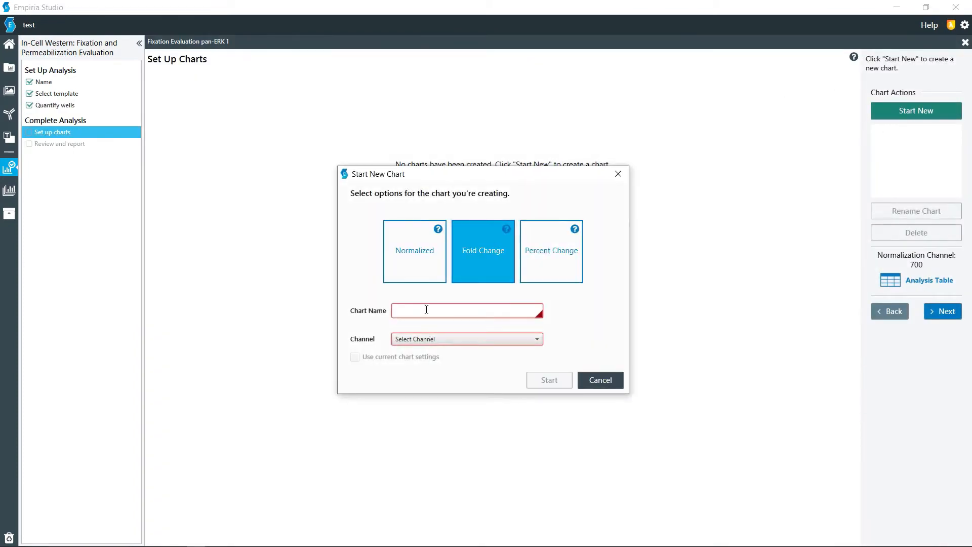
pyautogui.write('Fold Change')
pyautogui.click(430, 337)
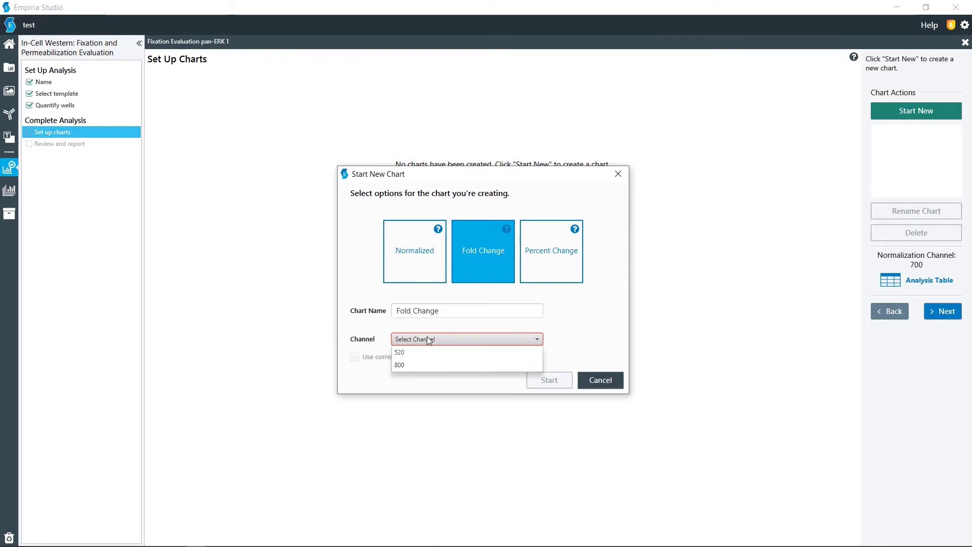
pyautogui.click(424, 361)
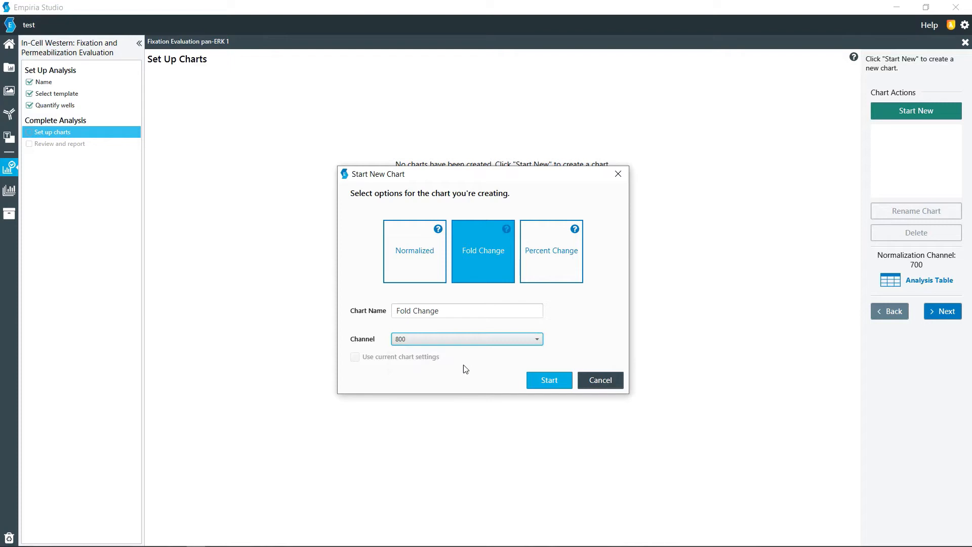
pyautogui.click(547, 380)
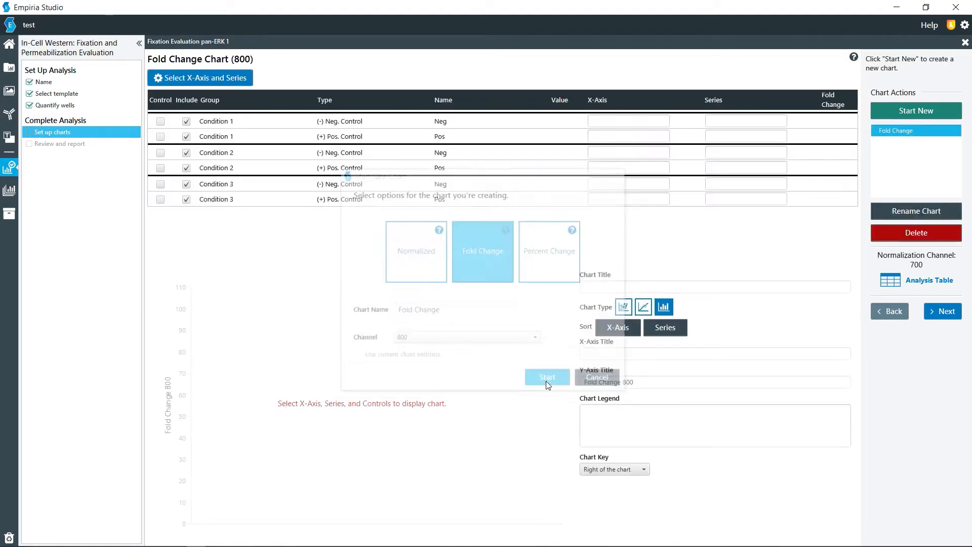
# Set the X-axis values of both controls to 100 for Condition 1, 90 for Condition 2 and 80 for Condition 3
pyautogui.click(610, 121)
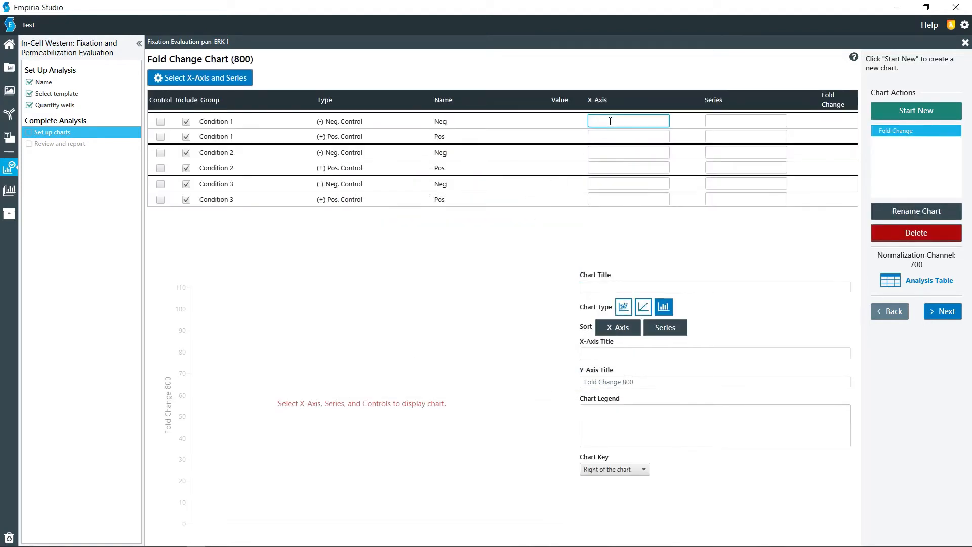
pyautogui.write('100')
pyautogui.press('Tab')
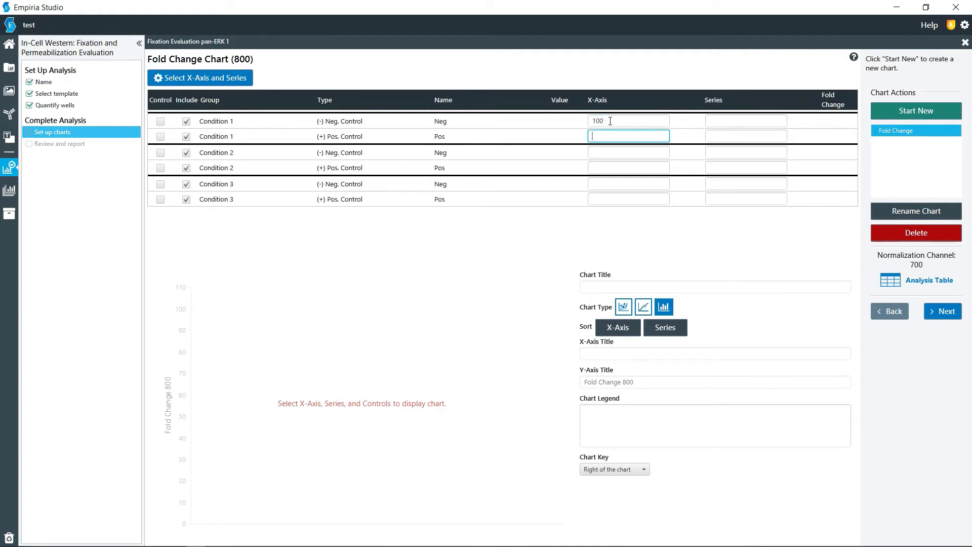
pyautogui.write('100')
pyautogui.press('Tab')
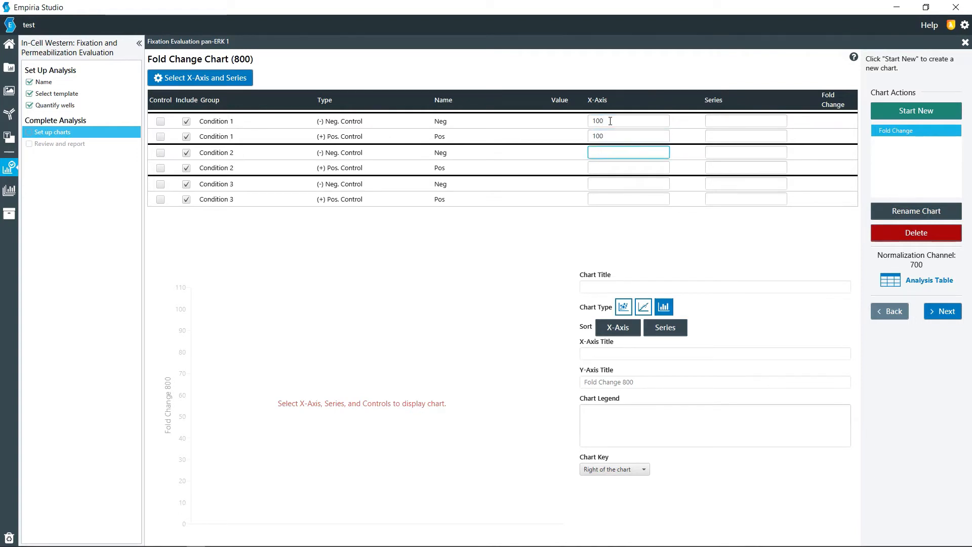
pyautogui.press('Tab')
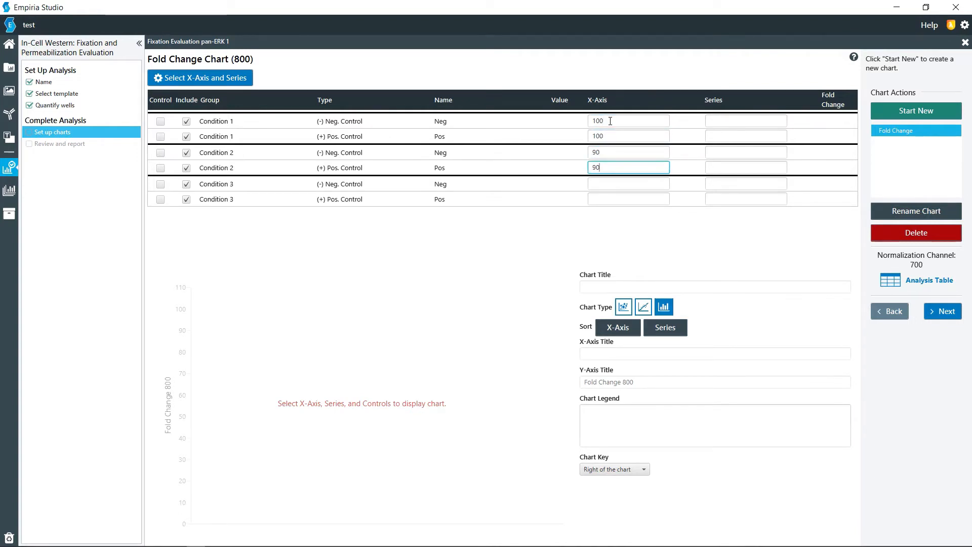
pyautogui.press('Tab')
pyautogui.write('80')
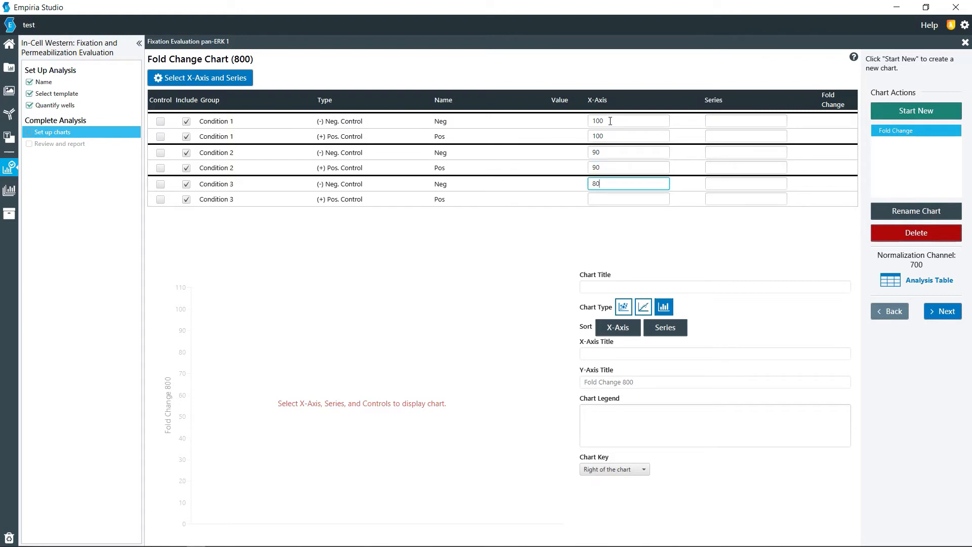
pyautogui.press('Tab')
pyautogui.write('80')
pyautogui.press('Tab')
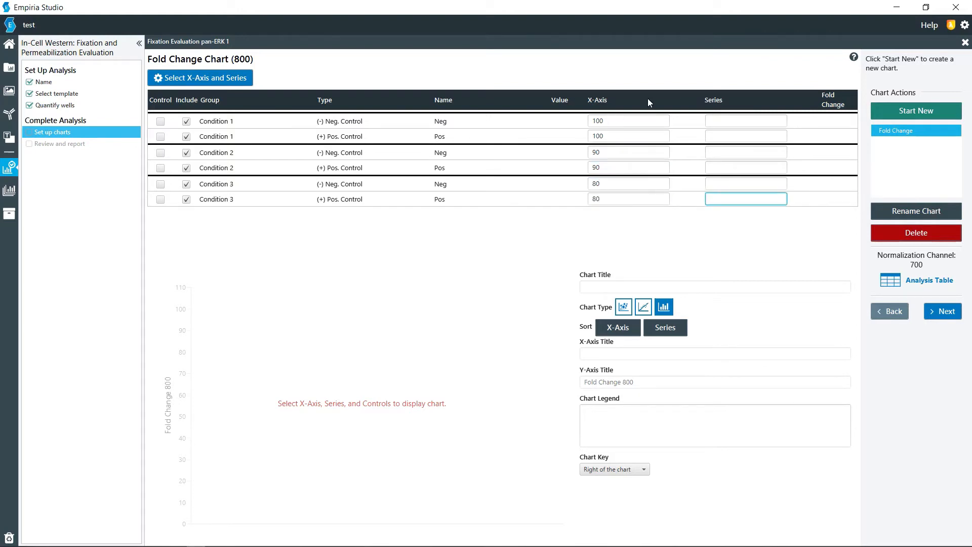
# Set the Condition 1 series labels to Neg for the negative control and Pos for the positive control
pyautogui.click(732, 120)
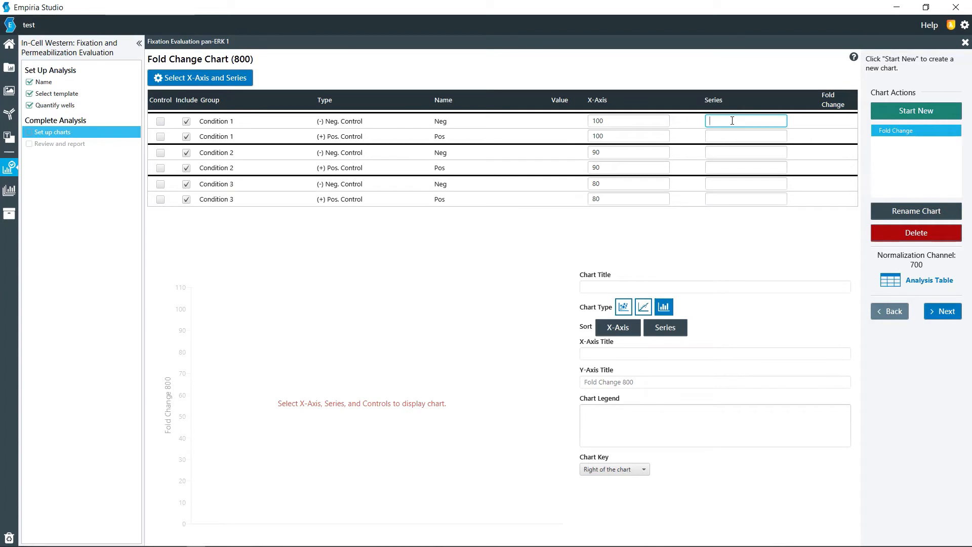
pyautogui.write('Neg')
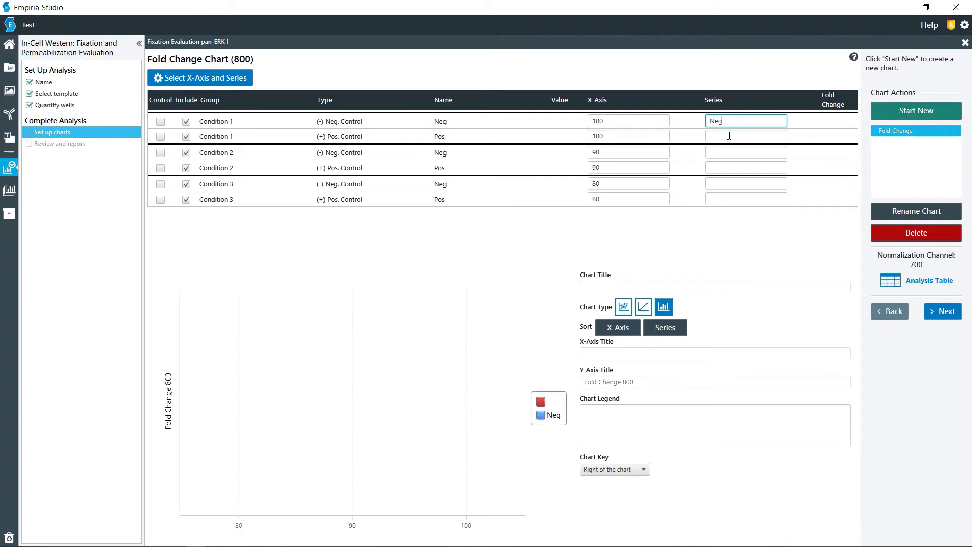
pyautogui.click(729, 135)
pyautogui.write('Pos')
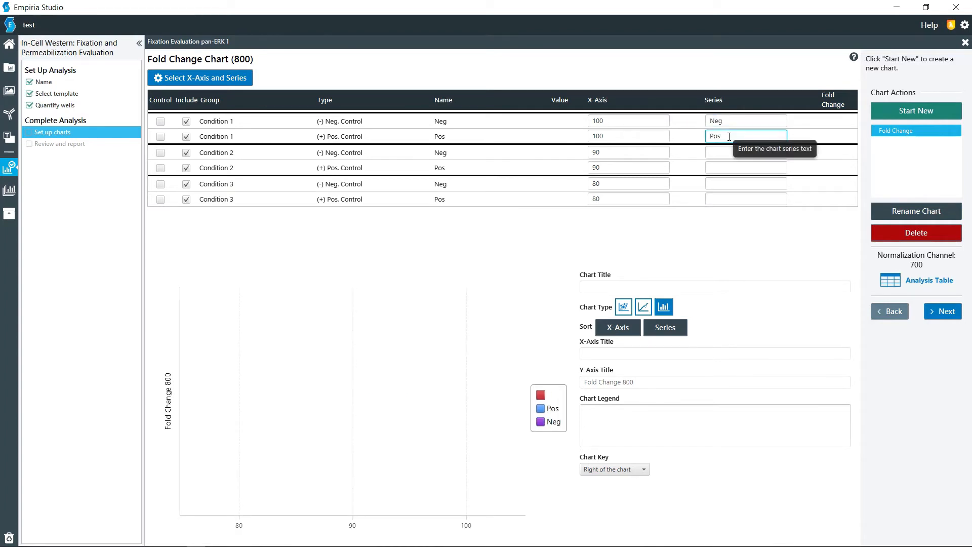
# Set the Condition 2 series labels to Neg for the negative control and Pos for the positive control
pyautogui.click(724, 153)
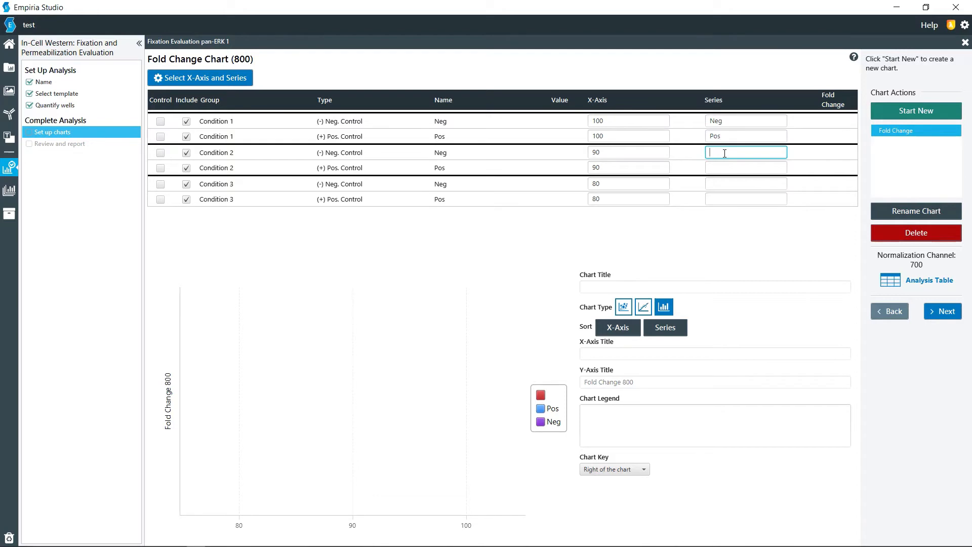
pyautogui.write('Pos')
pyautogui.press('BackSpace')
pyautogui.press('BackSpace')
pyautogui.press('BackSpace')
pyautogui.write('ne')
pyautogui.press('BackSpace')
pyautogui.write('Neg')
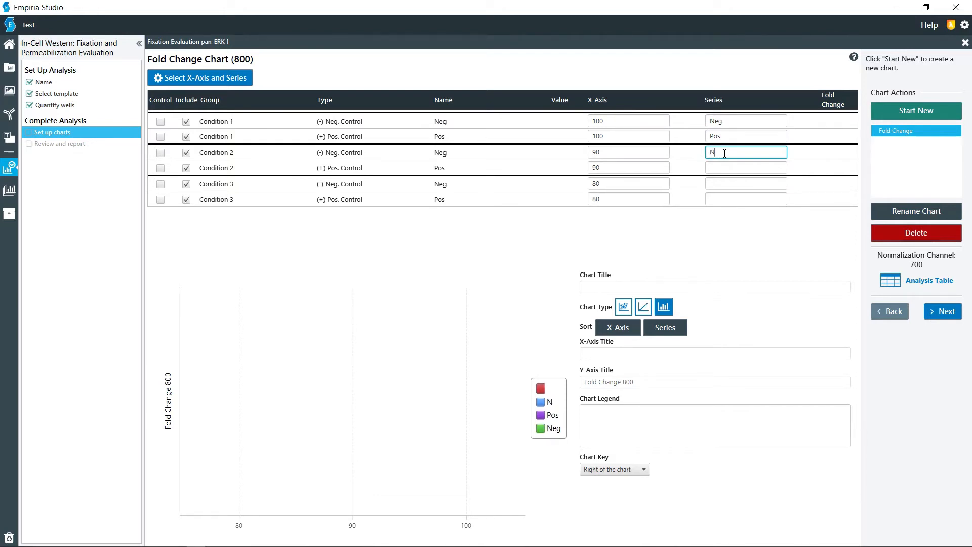
pyautogui.click(719, 165)
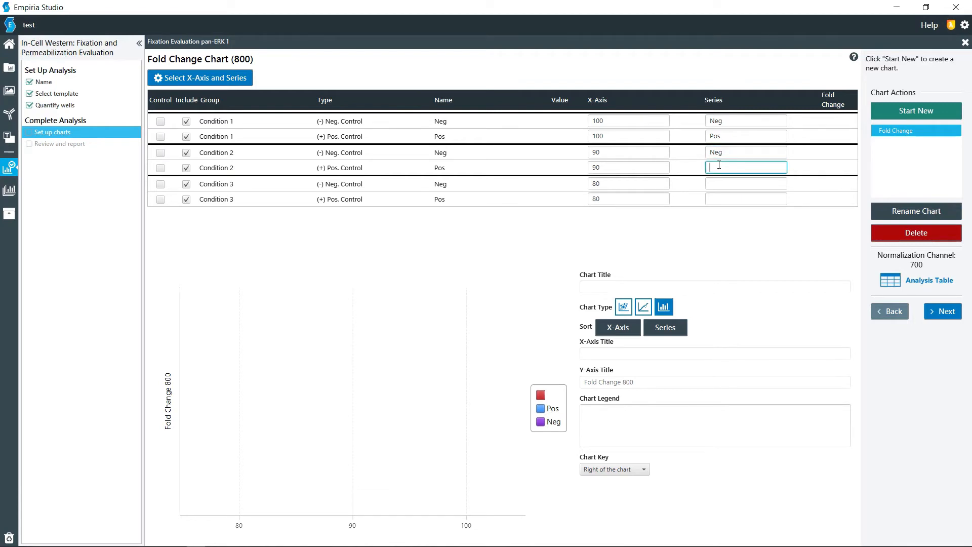
pyautogui.write('Pos')
# Set the Condition 3 series labels to Neg for the negative control and Pos for the positive control
pyautogui.click(715, 181)
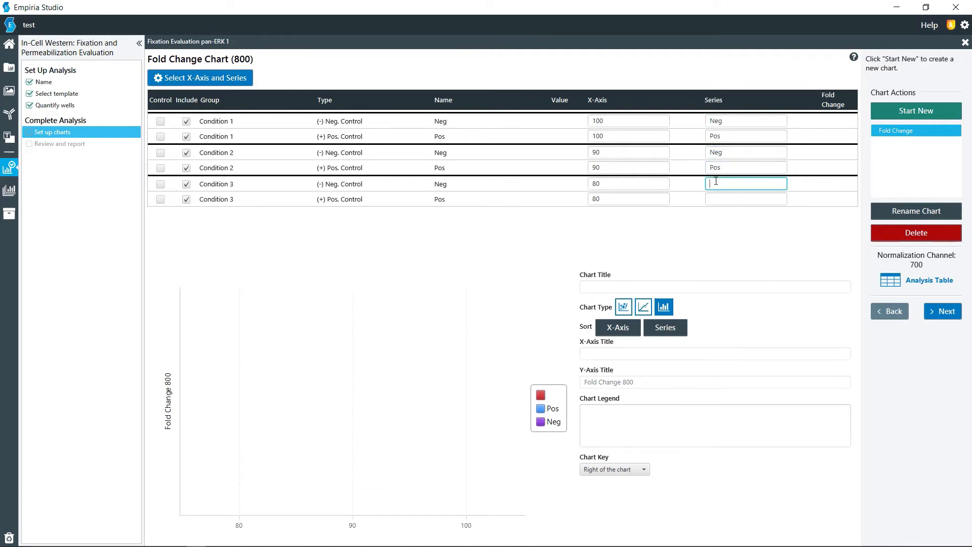
pyautogui.write('Neg')
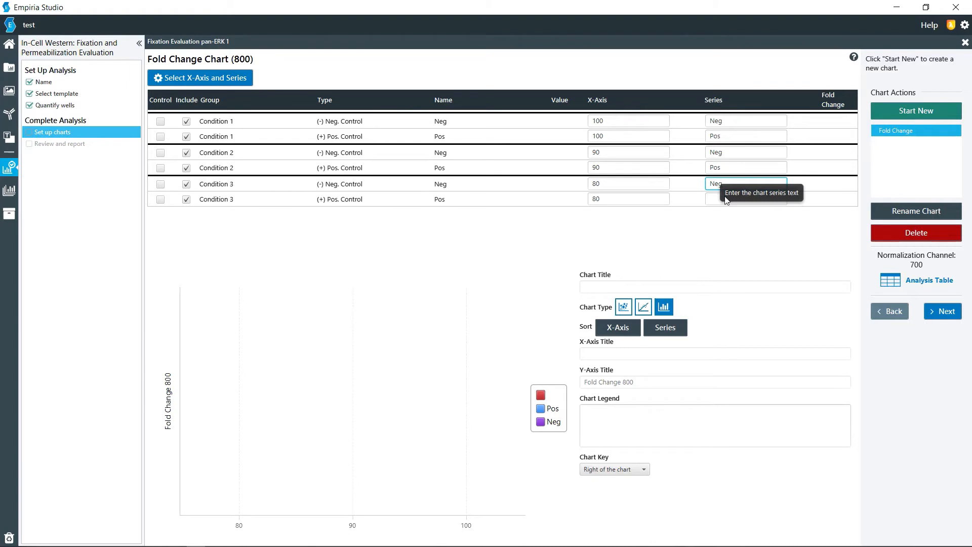
pyautogui.click(726, 199)
pyautogui.write('Pos')
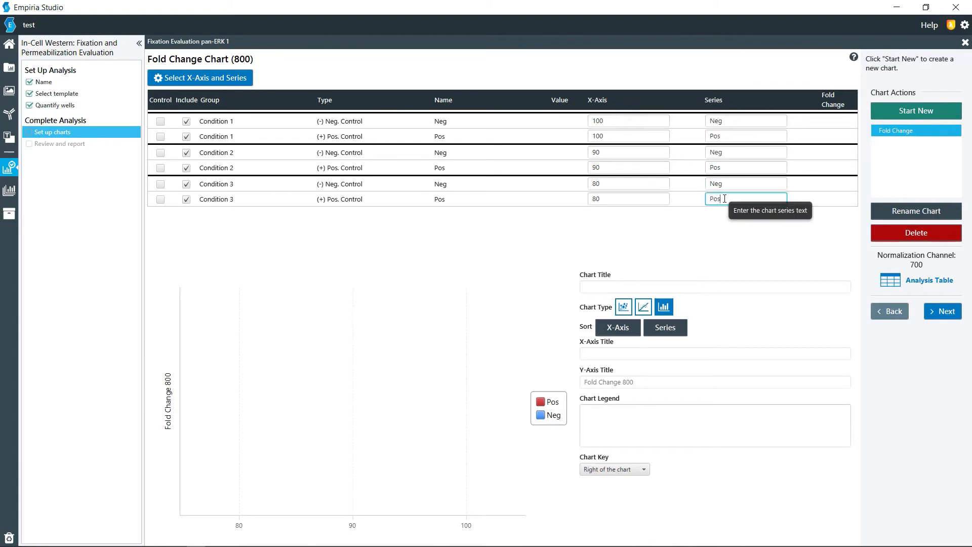
# Mark the negative control of Conditions 1, 2 and 3 as the control for the fold change calculation
pyautogui.click(161, 121)
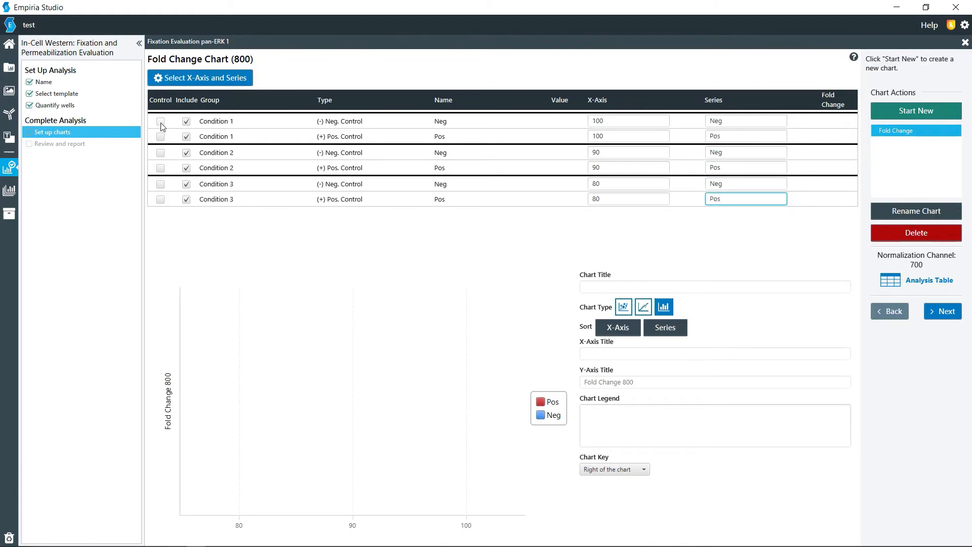
pyautogui.click(160, 152)
pyautogui.click(160, 184)
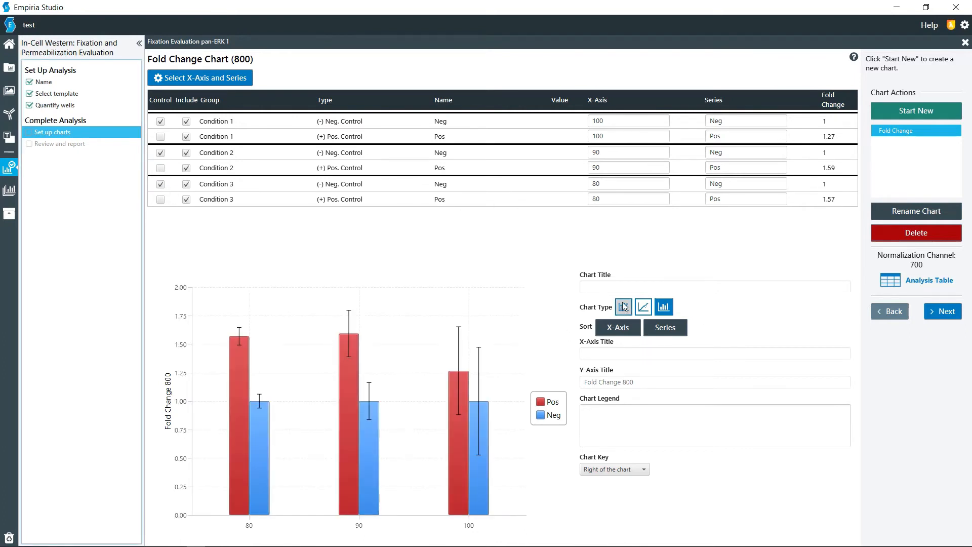
# Reorder the chart's X-axis values so that 100 comes first, followed by 90 and 80
pyautogui.click(615, 333)
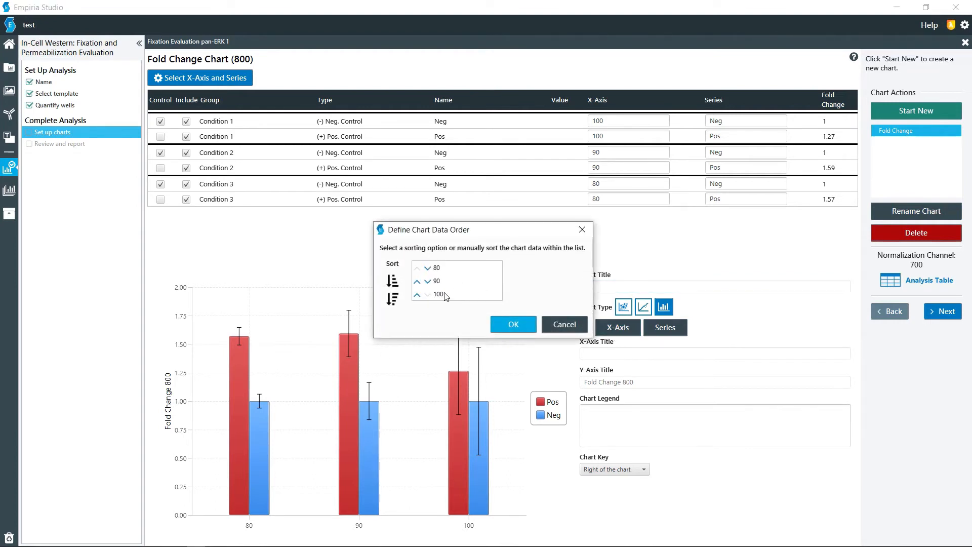
pyautogui.click(417, 295)
pyautogui.click(417, 296)
pyautogui.click(513, 324)
# Reorder the chart series so that Neg comes before Pos
pyautogui.click(678, 328)
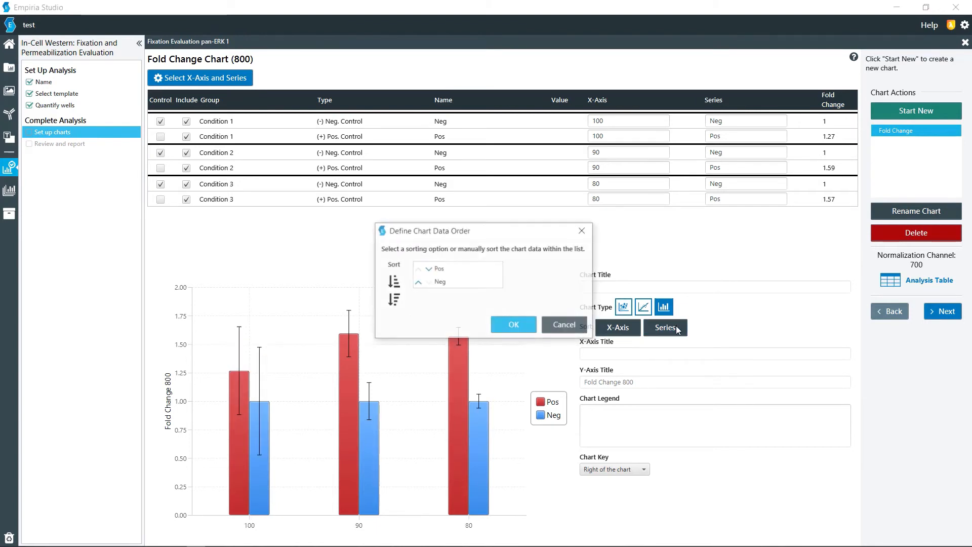
pyautogui.click(428, 269)
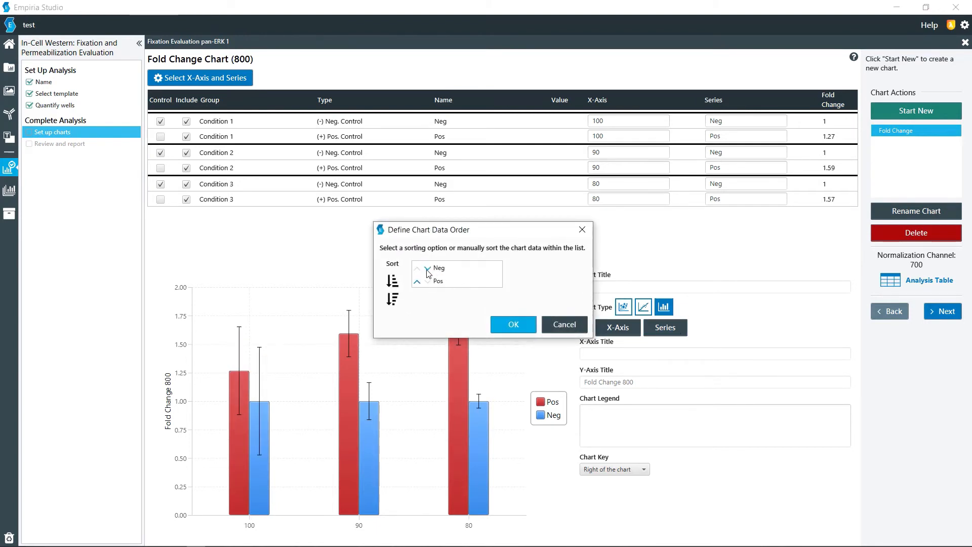
pyautogui.click(509, 326)
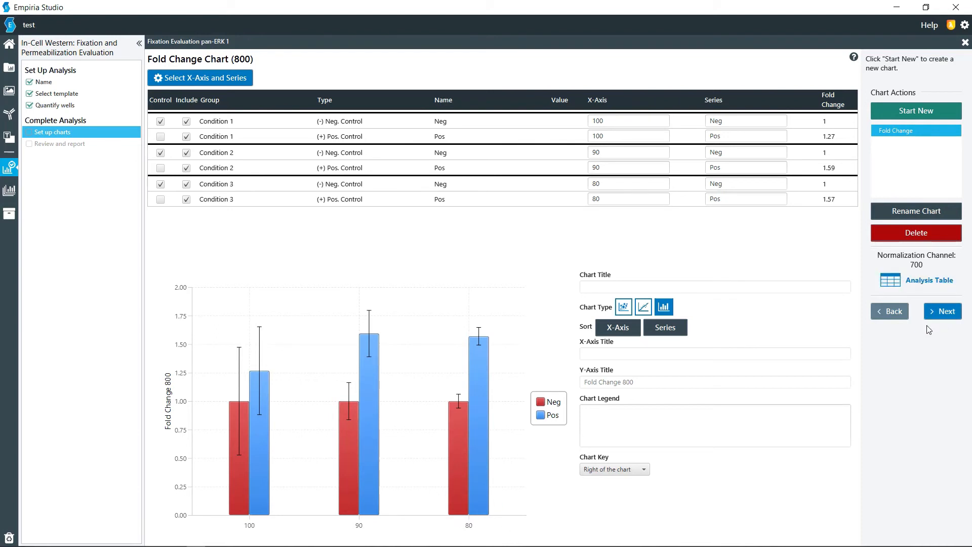
# Proceed to the plate analysis review and examine the experiment details, template, trim value tables, fold change chart and closing notes section
pyautogui.click(943, 315)
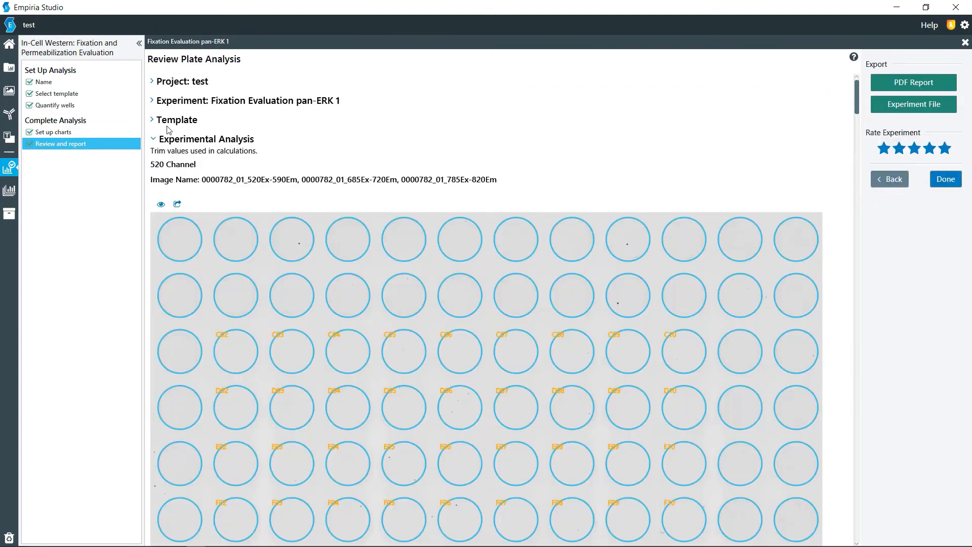
pyautogui.click(153, 101)
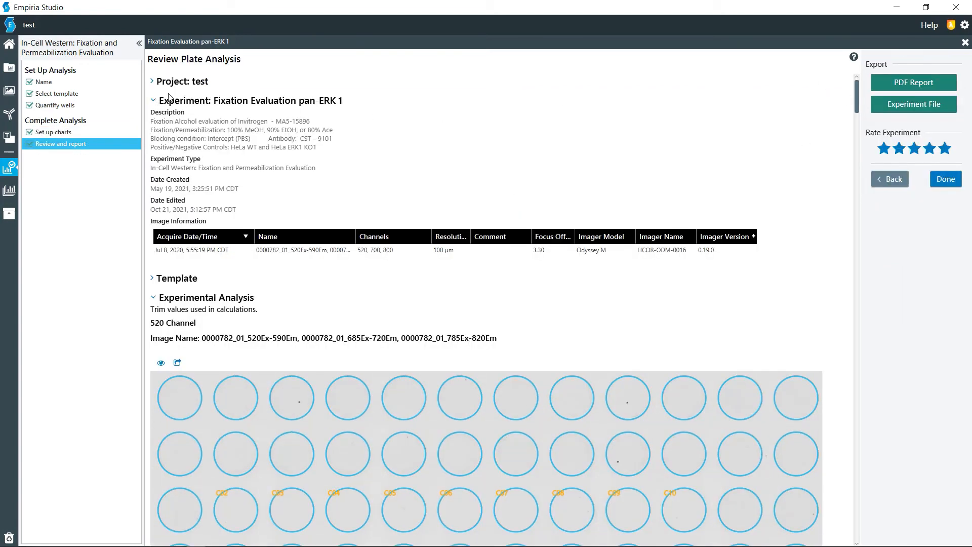
pyautogui.click(152, 279)
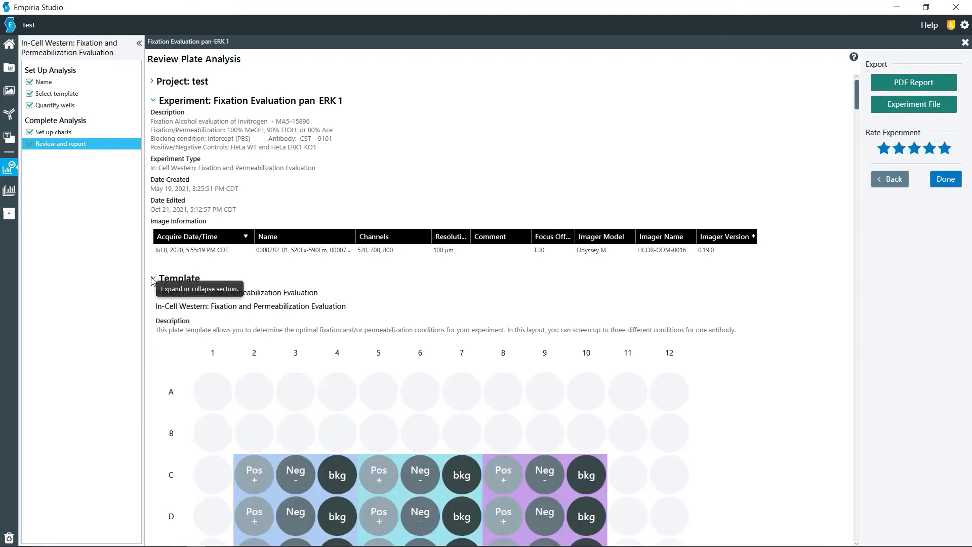
pyautogui.click(153, 279)
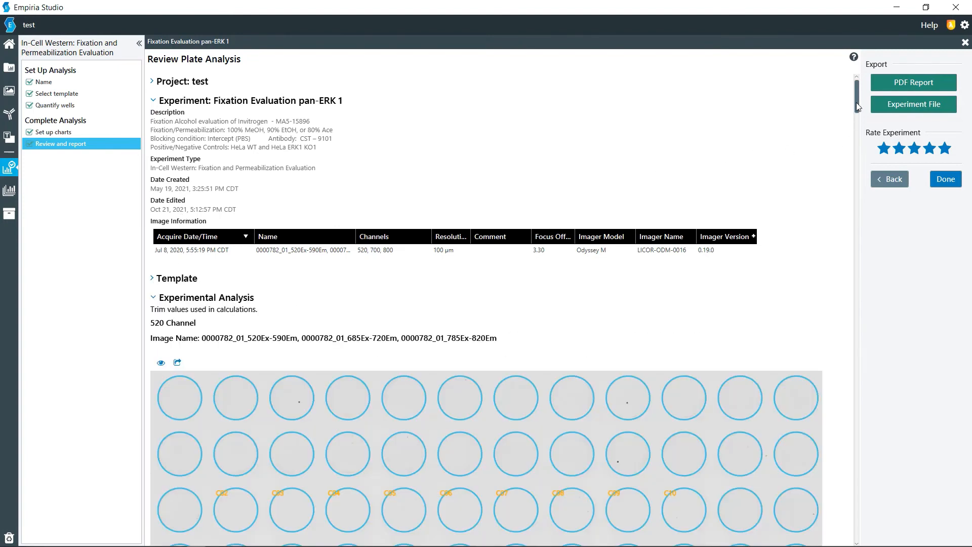
pyautogui.moveTo(856, 103); pyautogui.dragTo(849, 278)
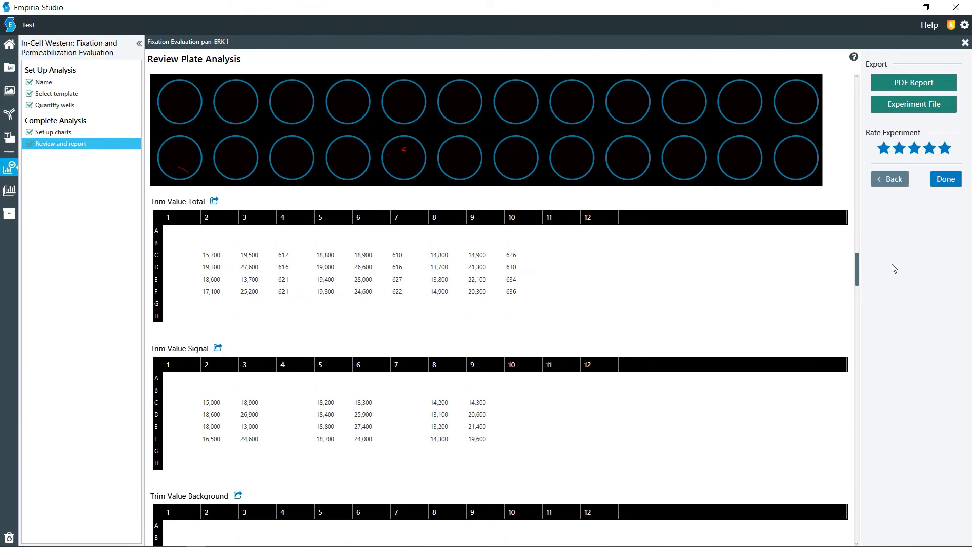
pyautogui.moveTo(858, 267); pyautogui.dragTo(862, 467)
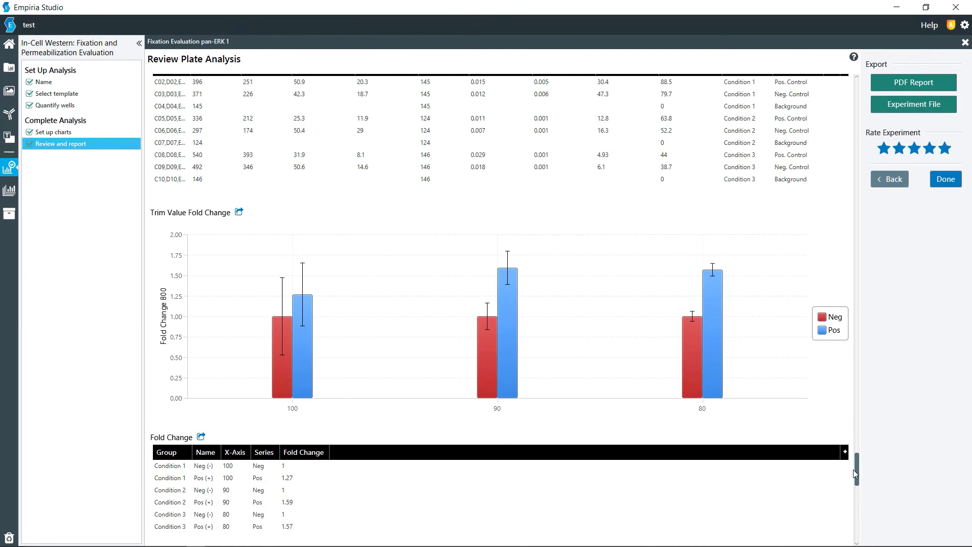
pyautogui.moveTo(855, 469); pyautogui.dragTo(862, 526)
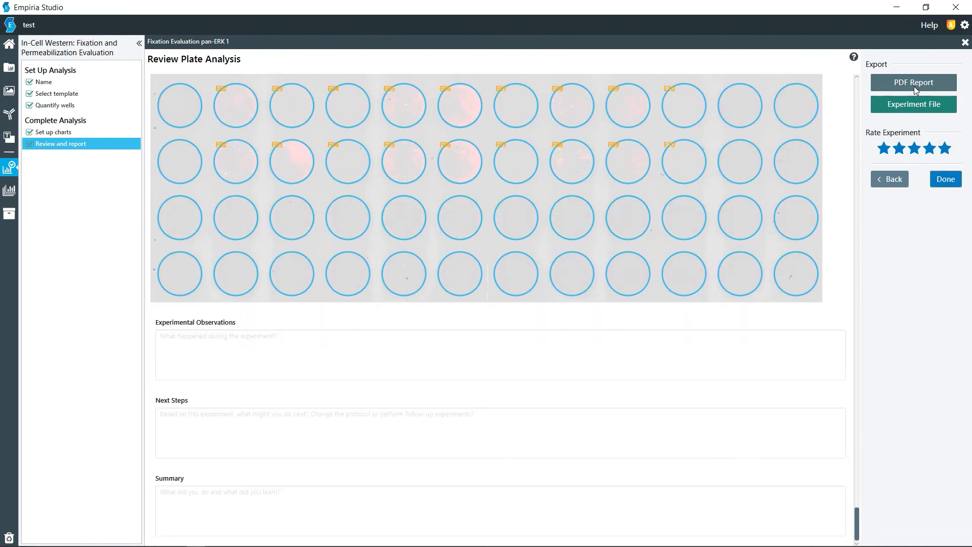